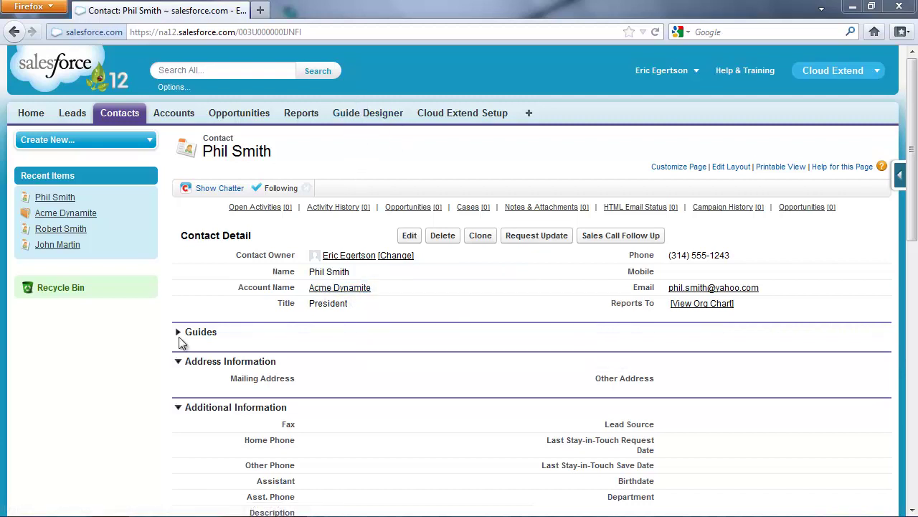
- Expand the Guides section on the contact and scroll down to the Sales Call Follow-up wizard
click(178, 334)
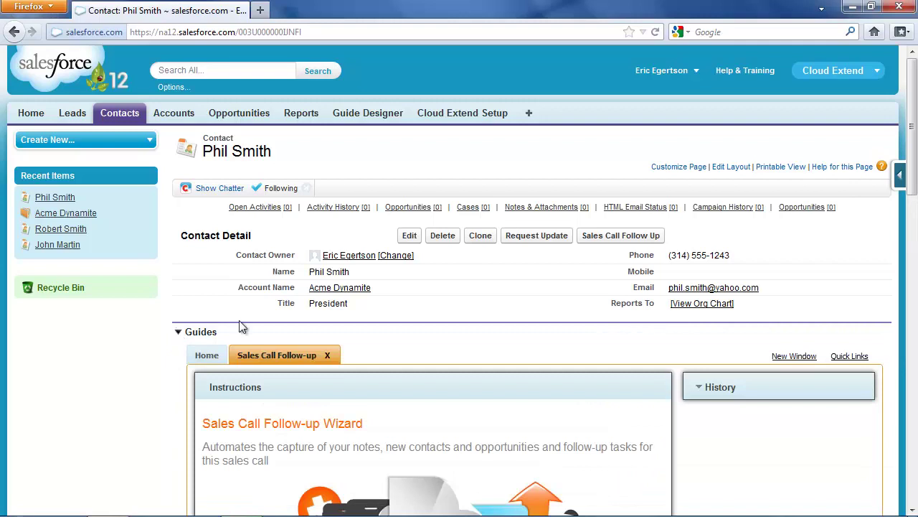
scroll(337, 295, down, 5)
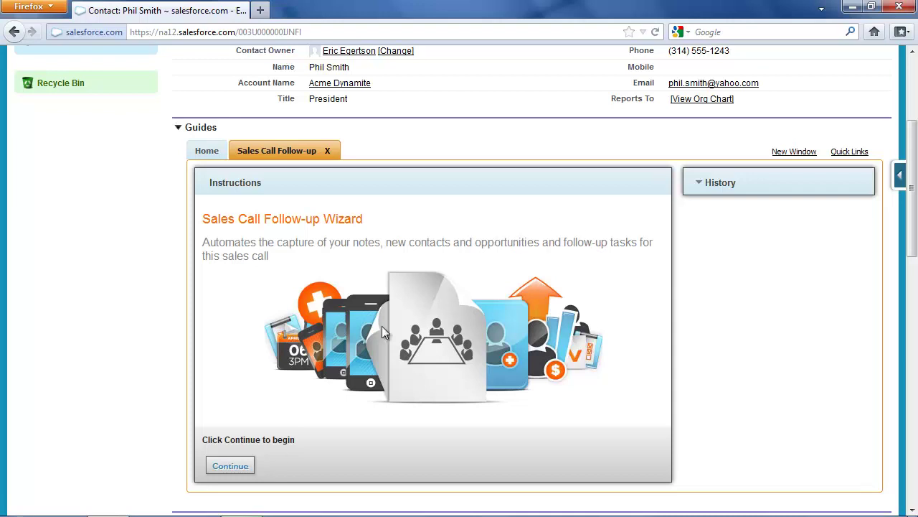
- Start the wizard and submit pasted notes on a successful meeting and an expected engagement order
click(230, 465)
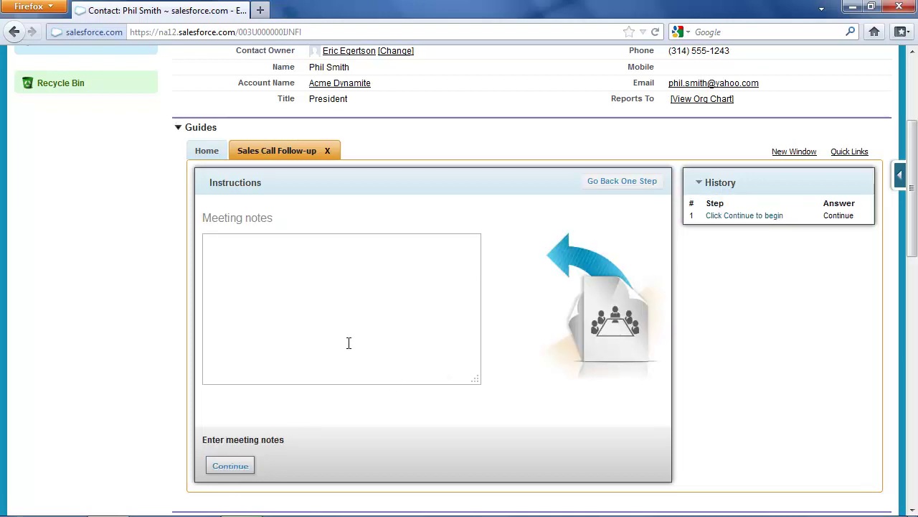
click(307, 290)
text(Great meeting, they really like our services. I expect we will get an initial engagement order at our next meeting.)
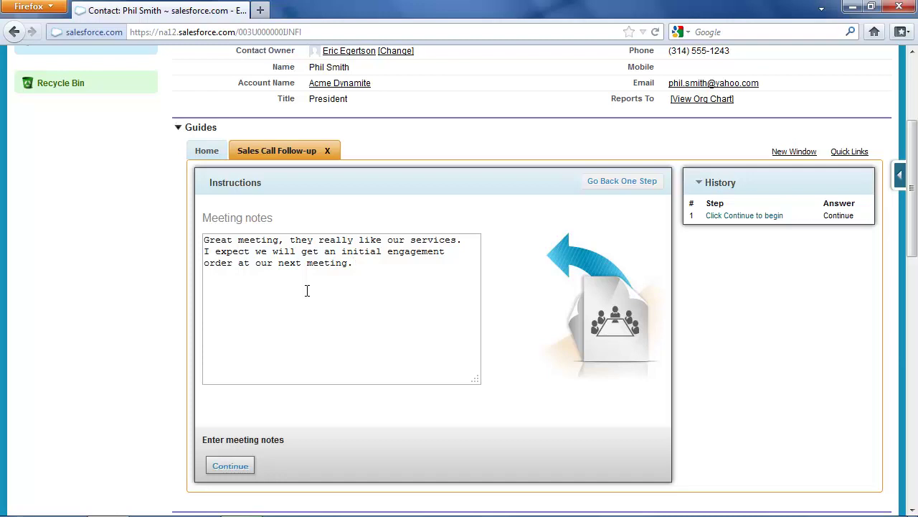
click(231, 463)
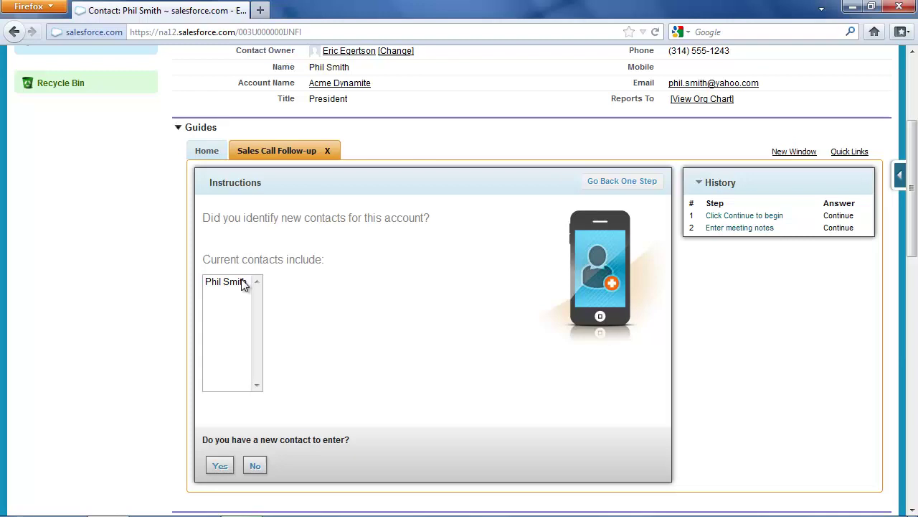
- Confirm there is a new contact and enter their first and last name
click(220, 465)
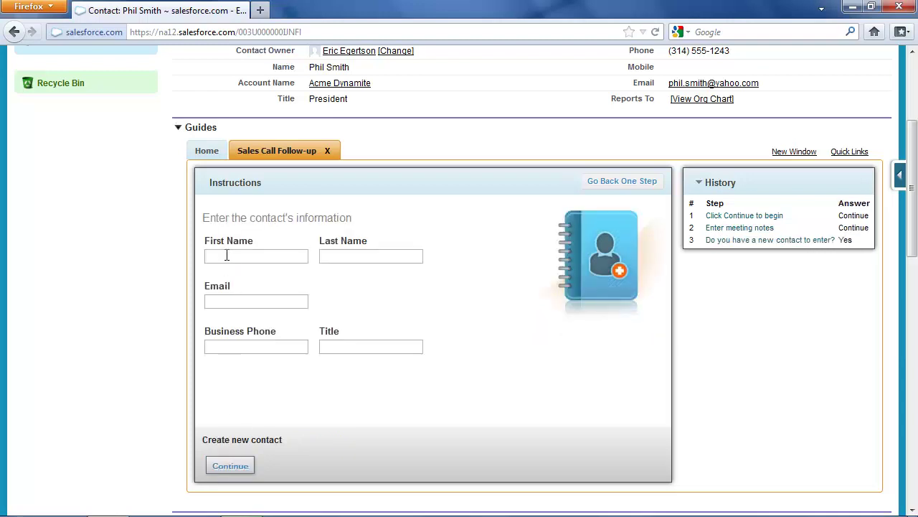
key(Tab)
key(Tab)
- Enter the new contact's email address and business phone number, correcting email typos
text(wm)
key(BackSpace)
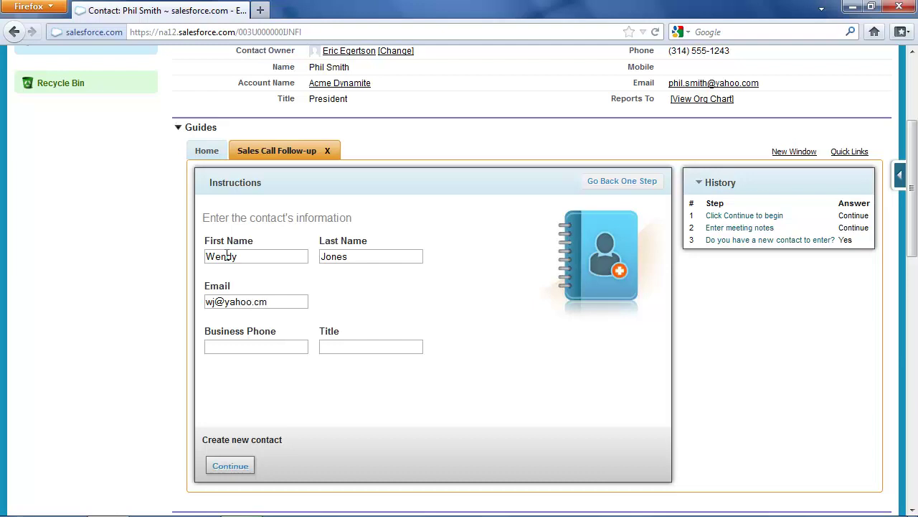
text(om)
key(Tab)
text(314-555-1212)
click(382, 347)
- Set the first contact's title to VP, save it, and choose to add another contact
text(VP)
click(226, 470)
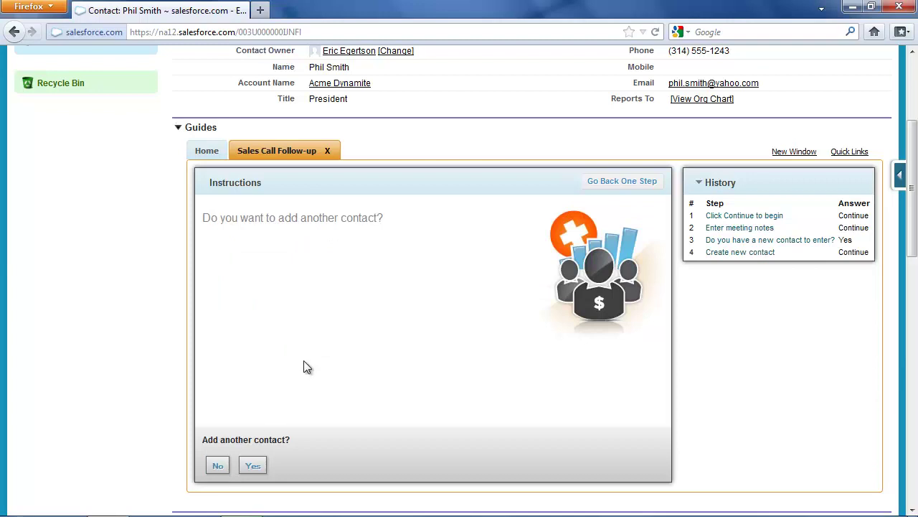
click(253, 465)
- Enter the second contact's name, email, phone and title 'disposal expert', then save
click(260, 257)
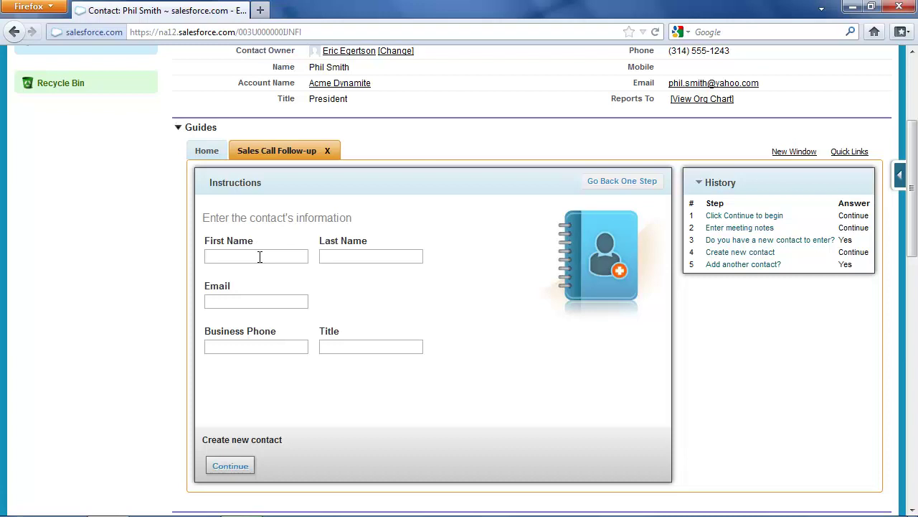
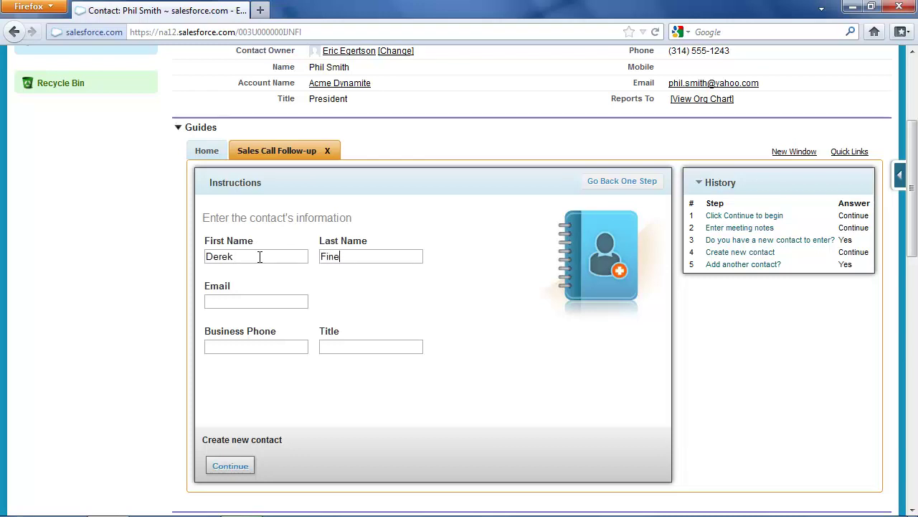
key(Tab)
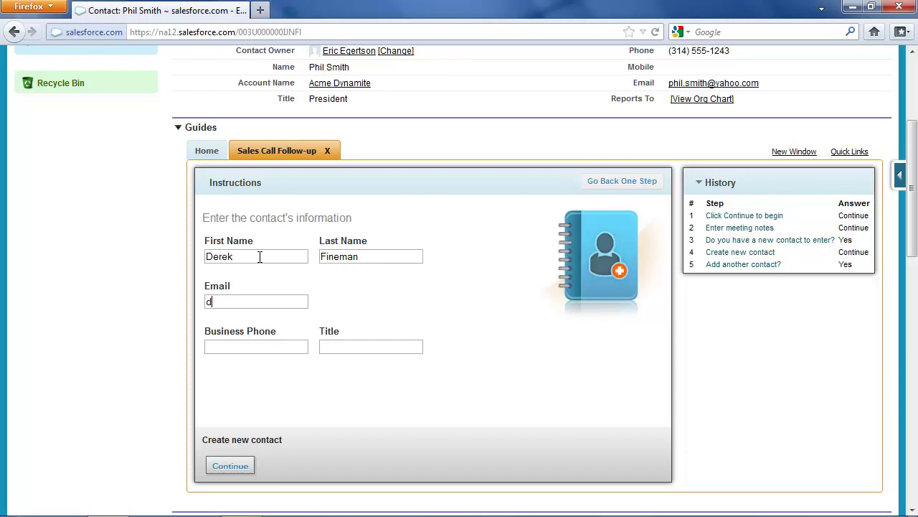
text(314-555-3214)
key(Tab)
text(disposal expert)
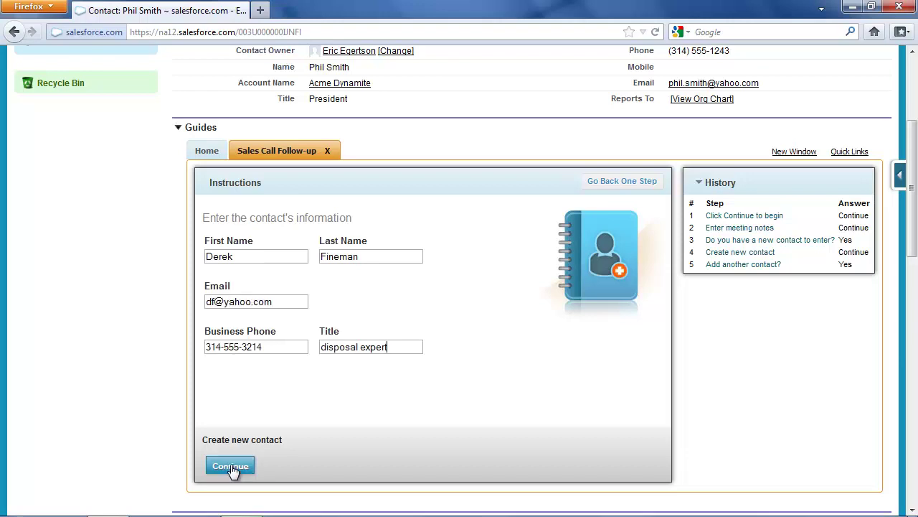
click(230, 466)
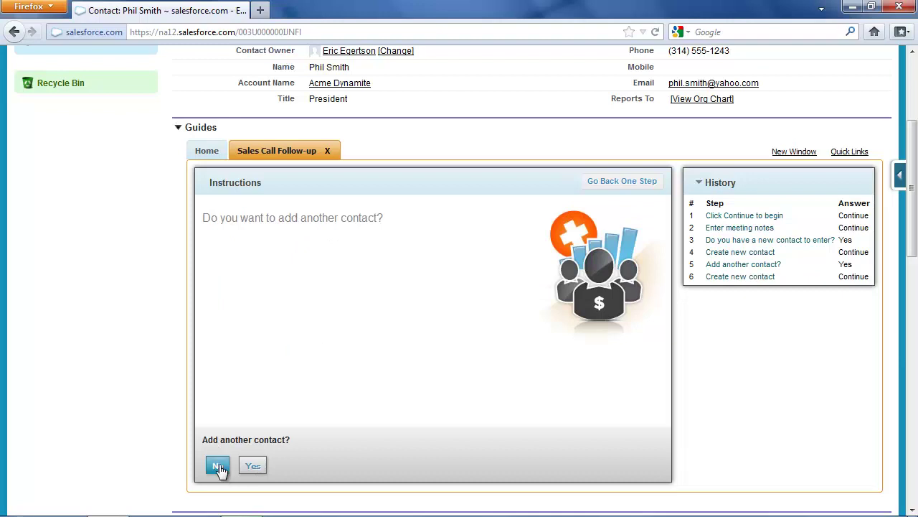
- Decline more contacts and start opportunity 'Acme quickstart consulting' with amount 999
click(218, 466)
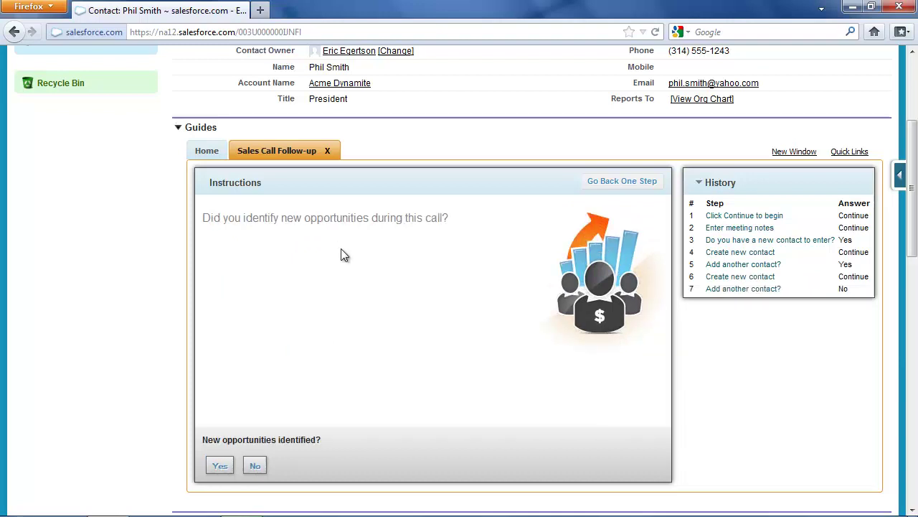
click(220, 467)
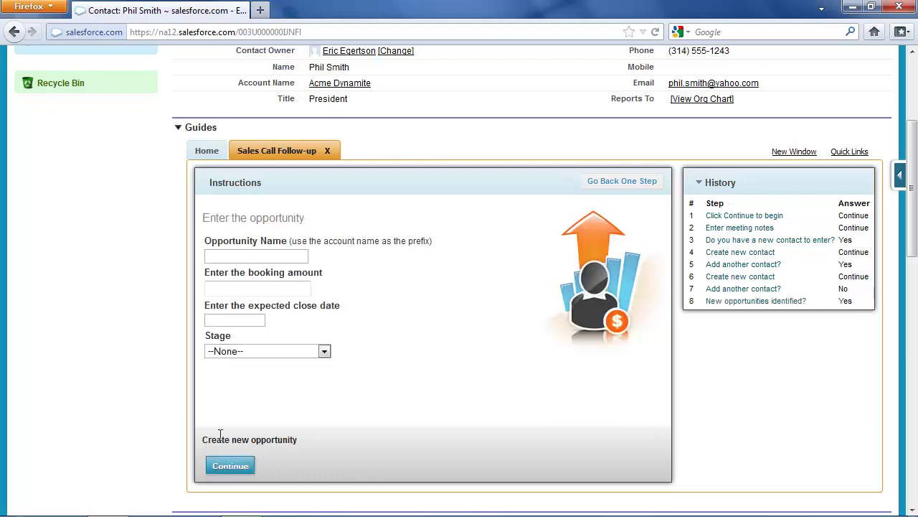
click(236, 253)
text(Acme -quickstart consulting)
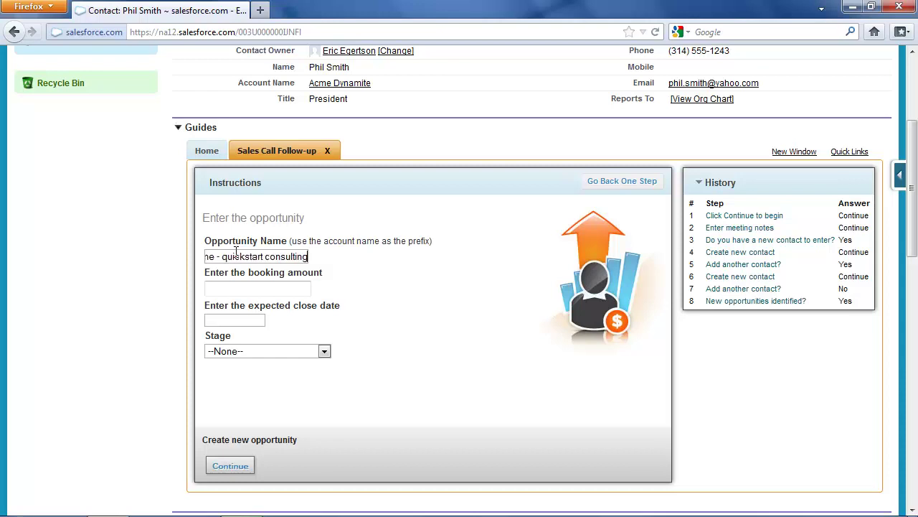
key(Tab)
text(999)
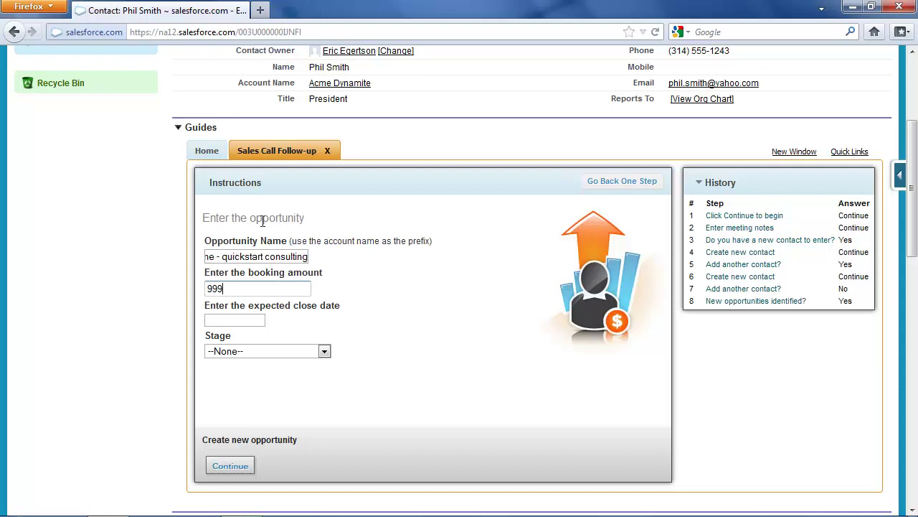
- Set the close date to 05/09/2012 and stage to 03 - Evaluating, then save the opportunity
click(236, 320)
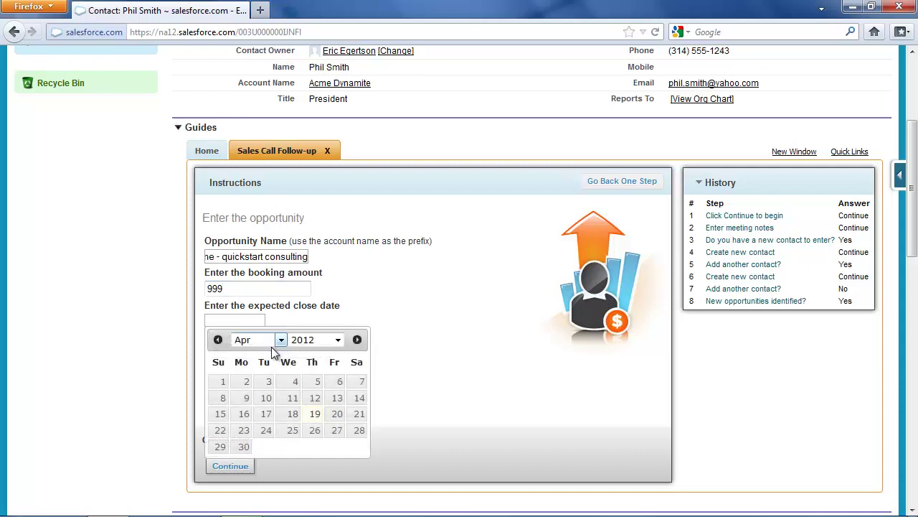
click(260, 343)
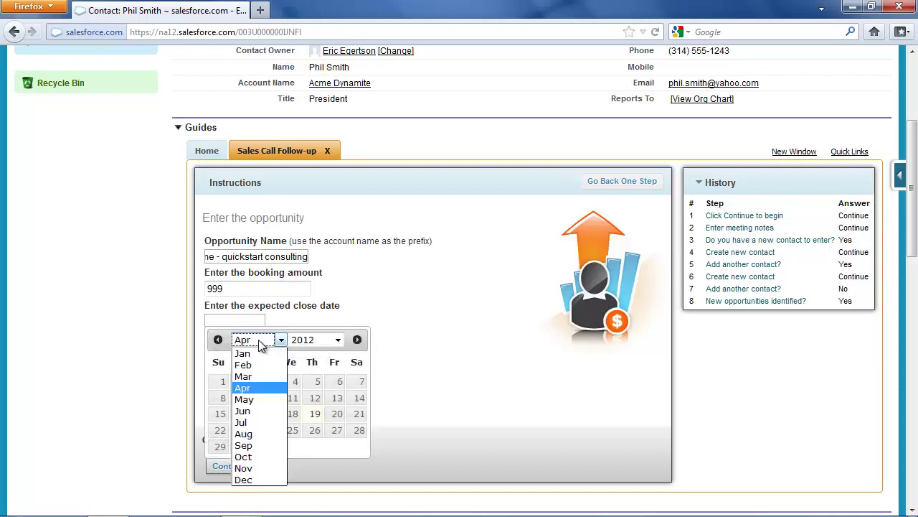
click(256, 399)
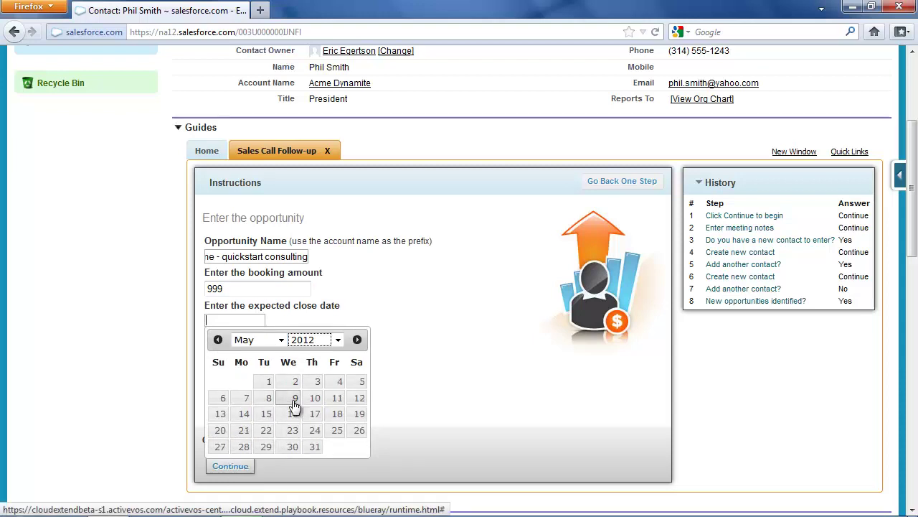
click(293, 398)
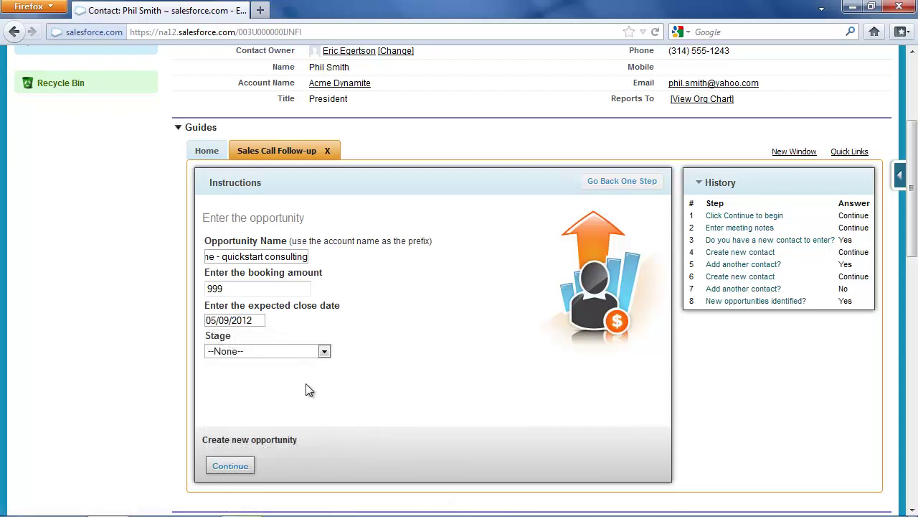
click(244, 350)
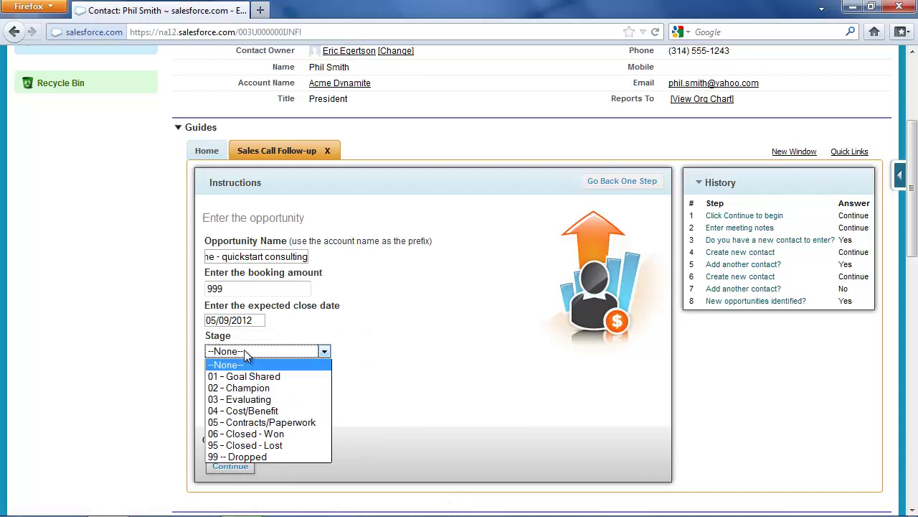
click(256, 399)
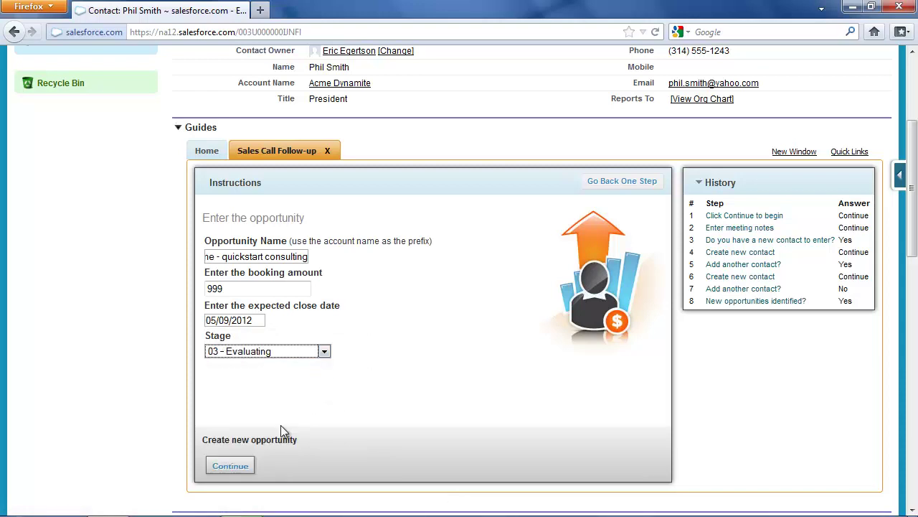
click(231, 465)
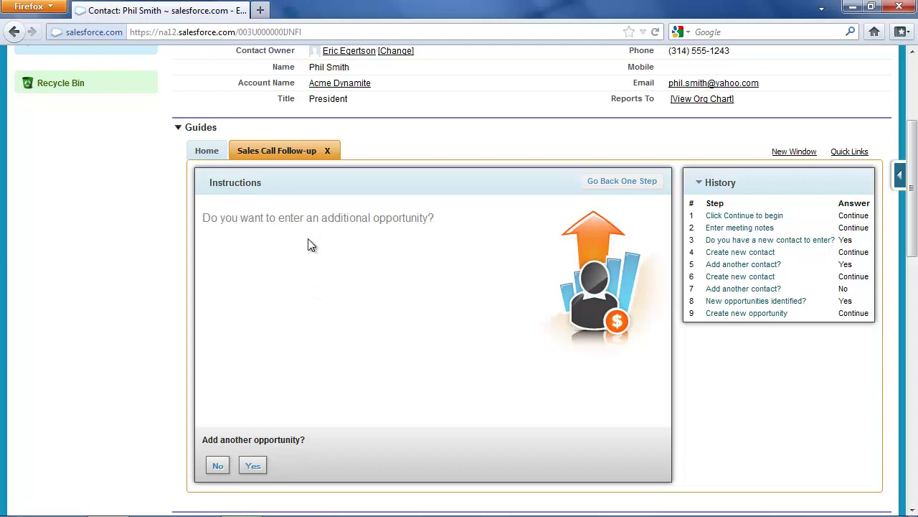
- Decline another opportunity and schedule a 04/26/2012 follow-up meeting to ask the contact for the order
click(217, 466)
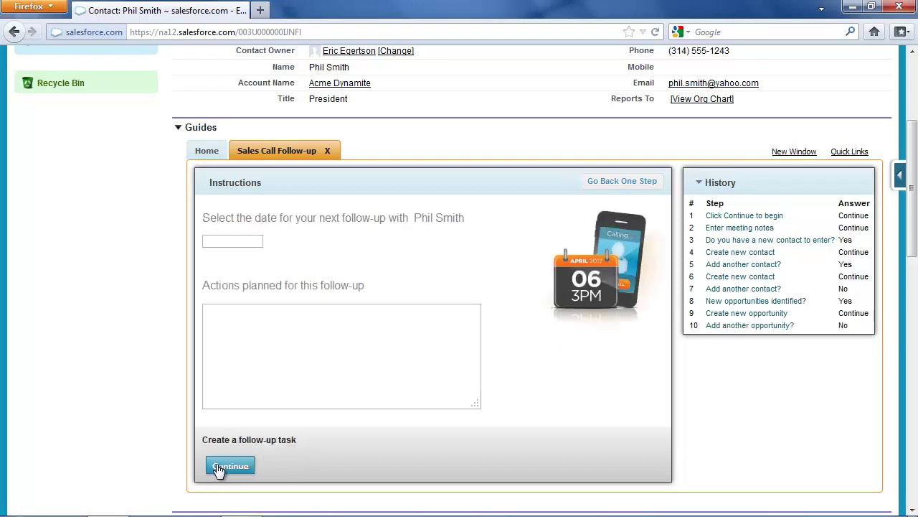
click(243, 241)
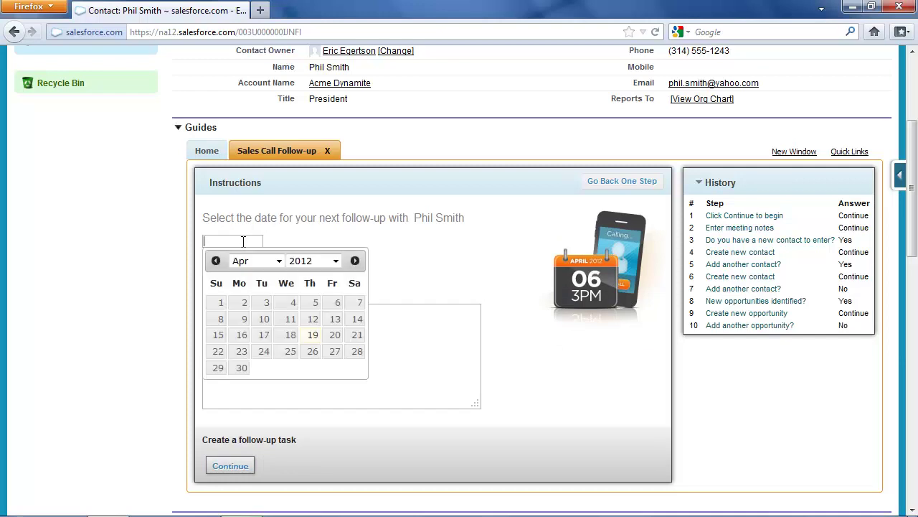
click(312, 353)
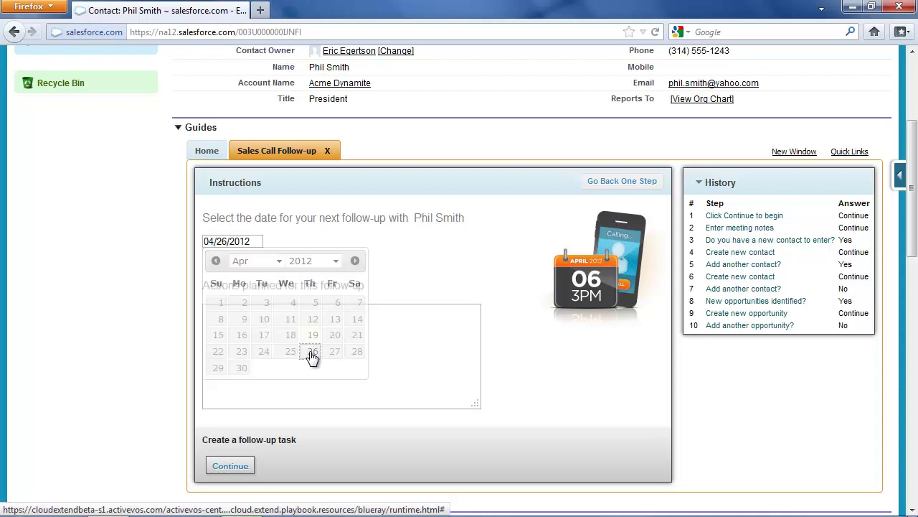
click(308, 340)
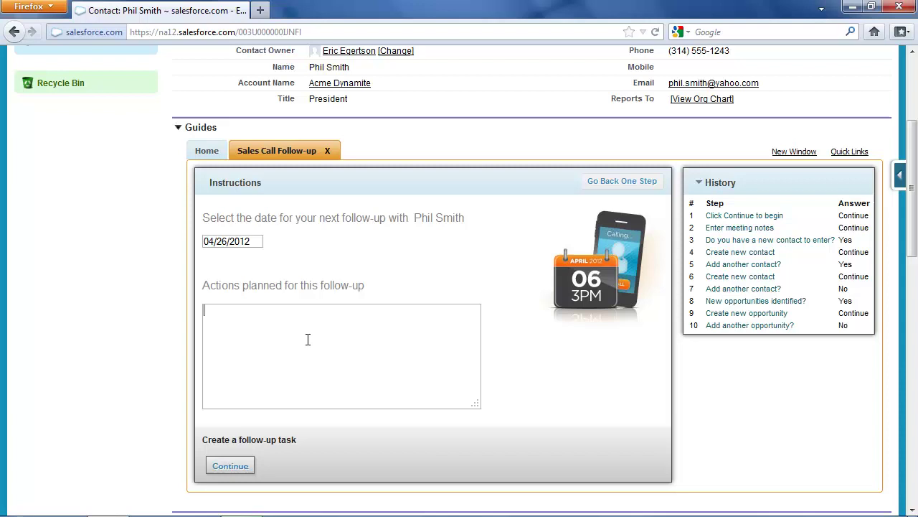
text(Meet with Mr)
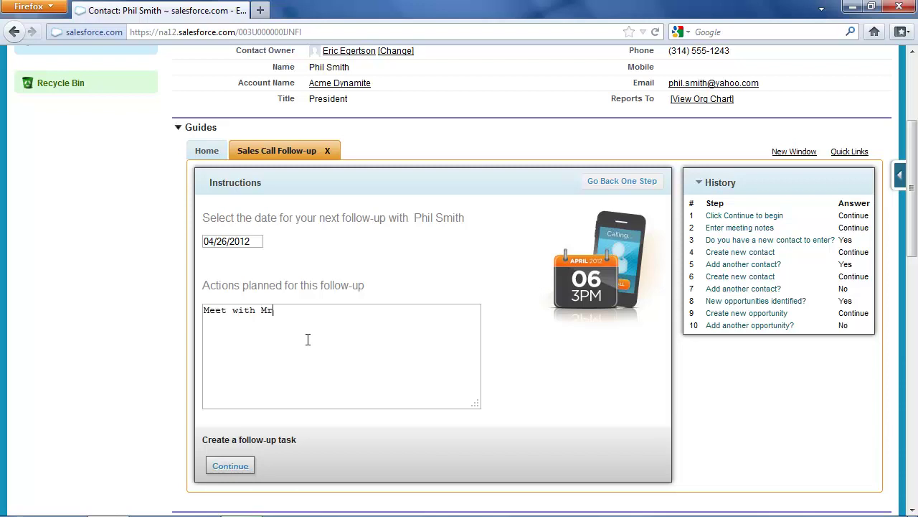
text(. Smith, askf co)
key(BackSpace)
key(BackSpace)
key(BackSpace)
key(BackSpace)
text(for the order)
click(237, 465)
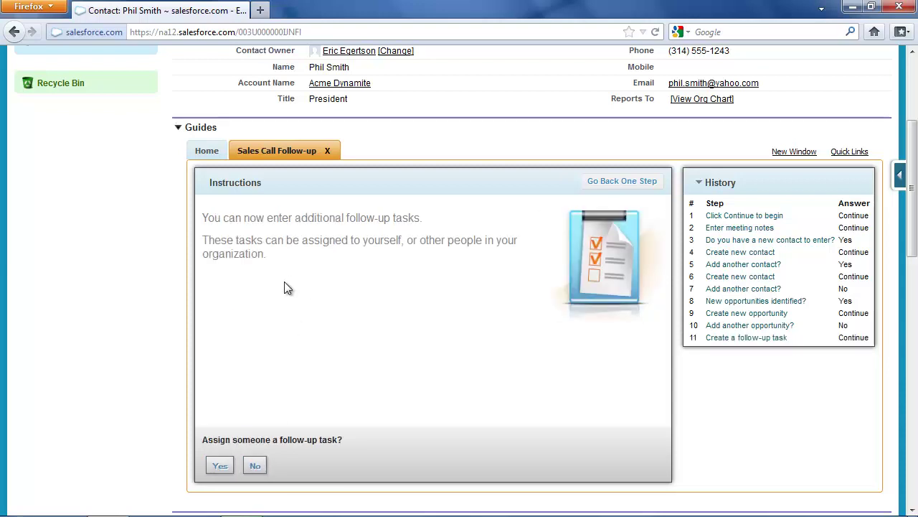
- Assign a follow-up task to a colleague picked from the user lookup, due 04/25/2012
click(217, 468)
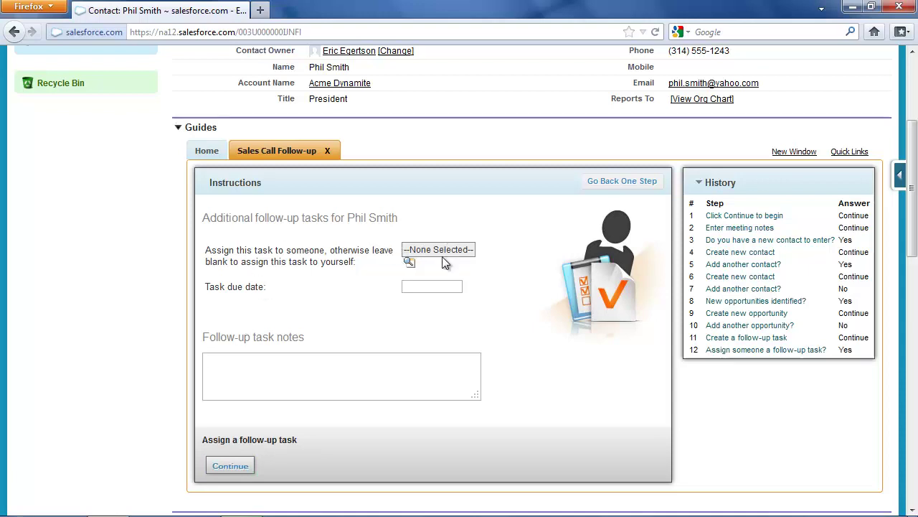
click(409, 262)
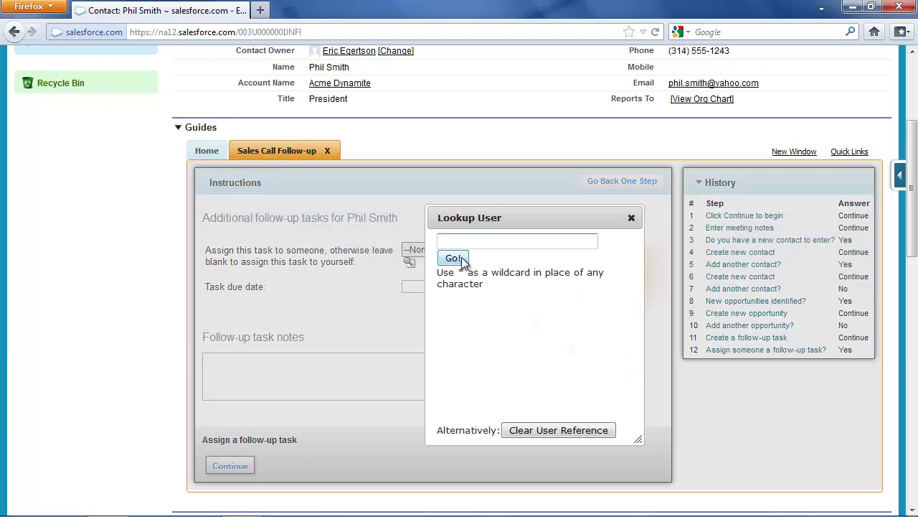
click(452, 258)
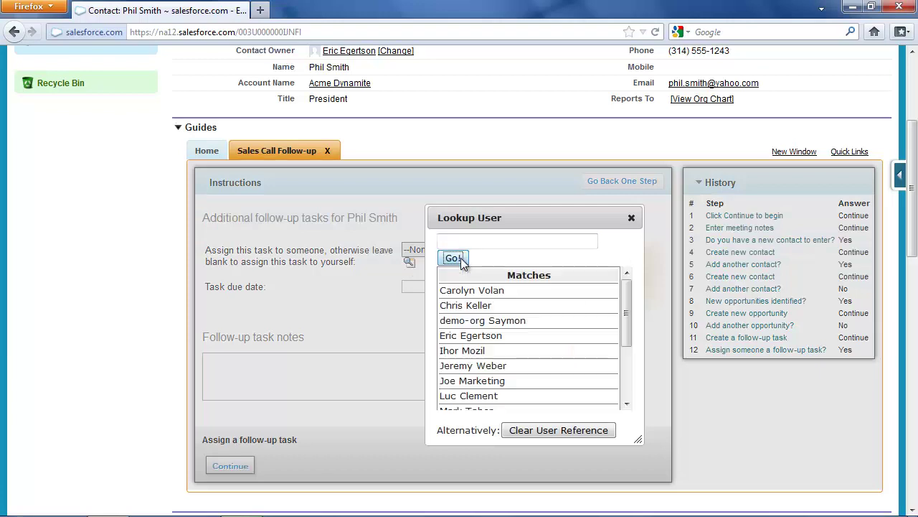
click(485, 366)
click(416, 289)
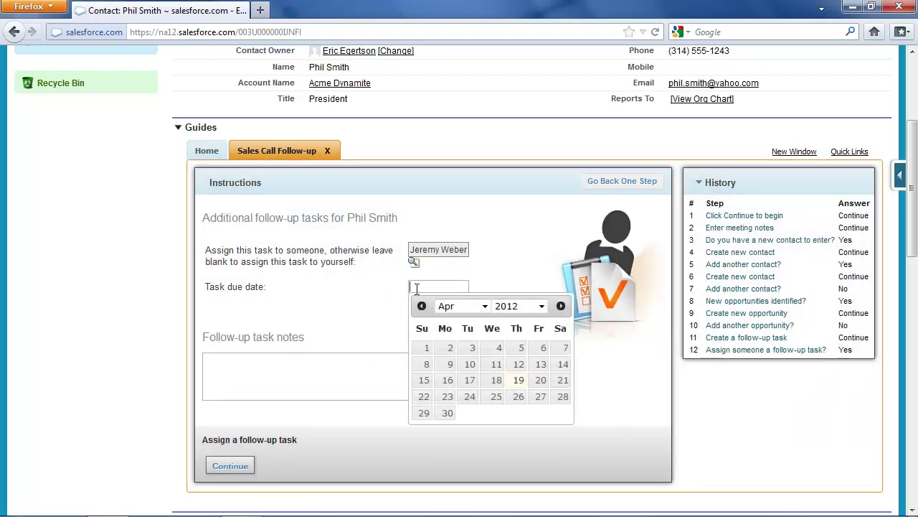
click(492, 399)
- Note the task as calling the contact to remind him of tomorrow's meeting, then save
click(384, 373)
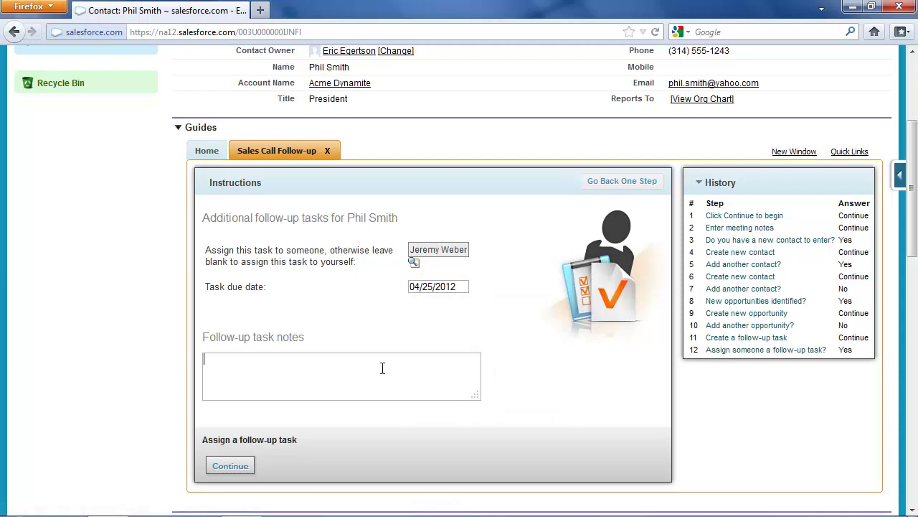
text(C)
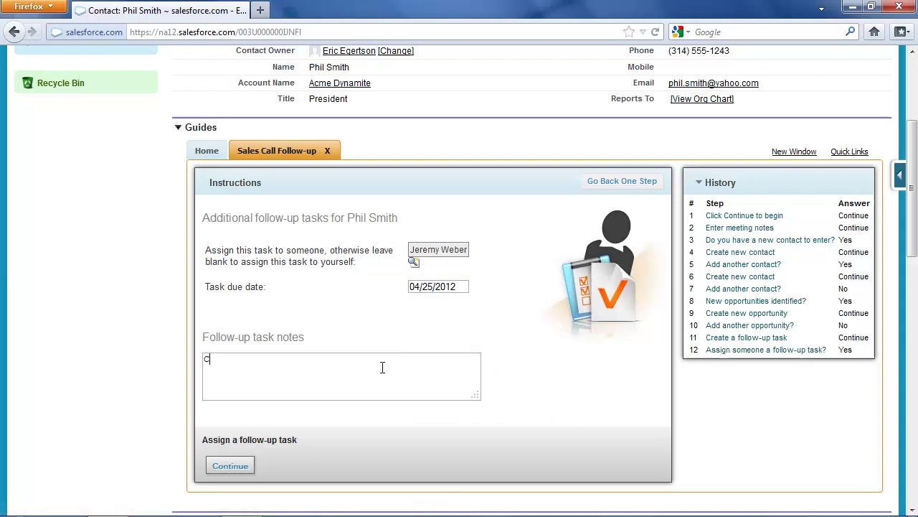
text(all Phil, rejmi)
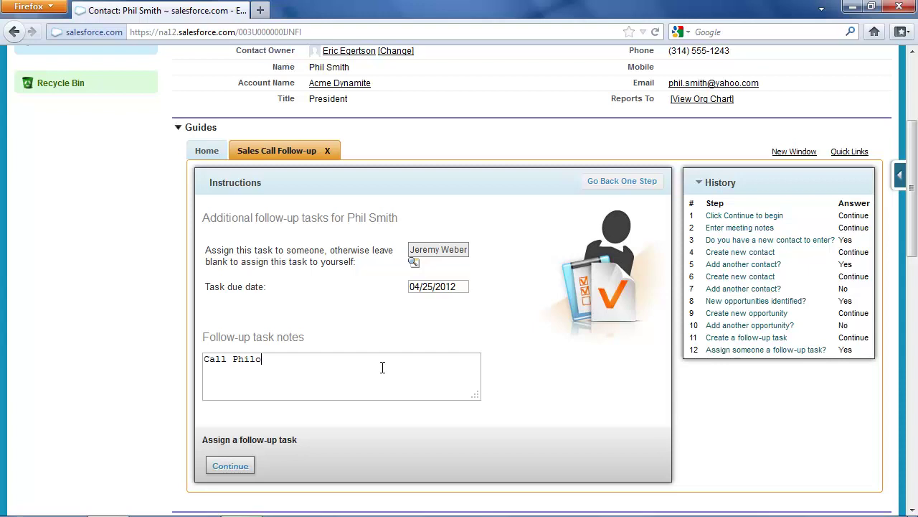
key(BackSpace)
key(BackSpace)
key(BackSpace)
text(mind him we are meeting tomorrow)
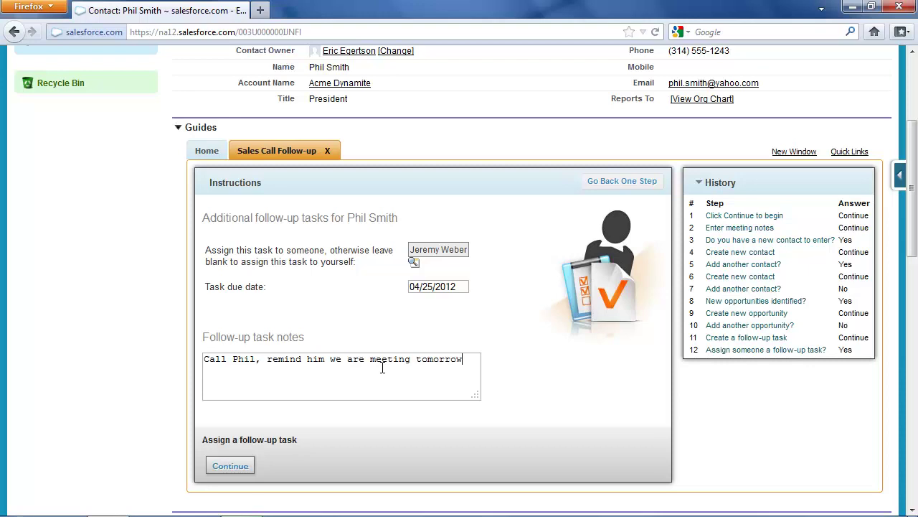
click(234, 472)
- Give a second colleague a task due 04/30/2012: 'initial discussion and planning for quick start consulting'
click(219, 465)
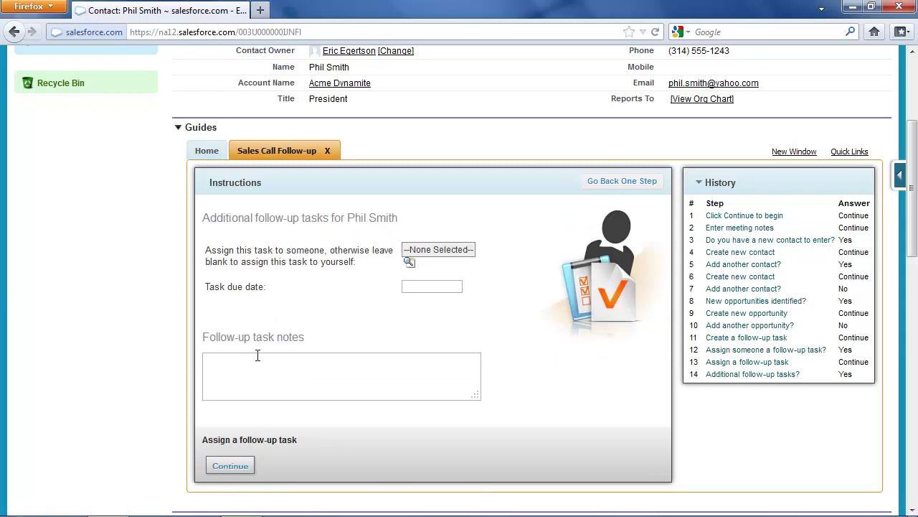
click(410, 260)
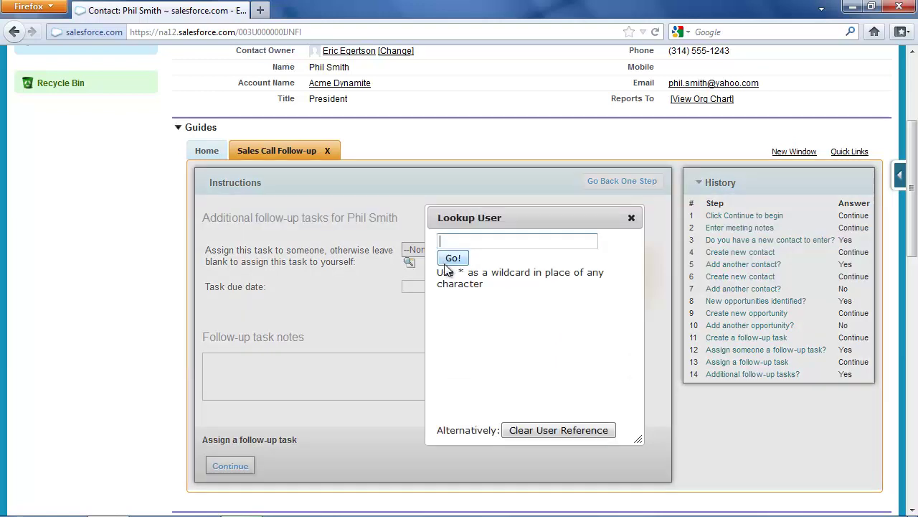
click(461, 262)
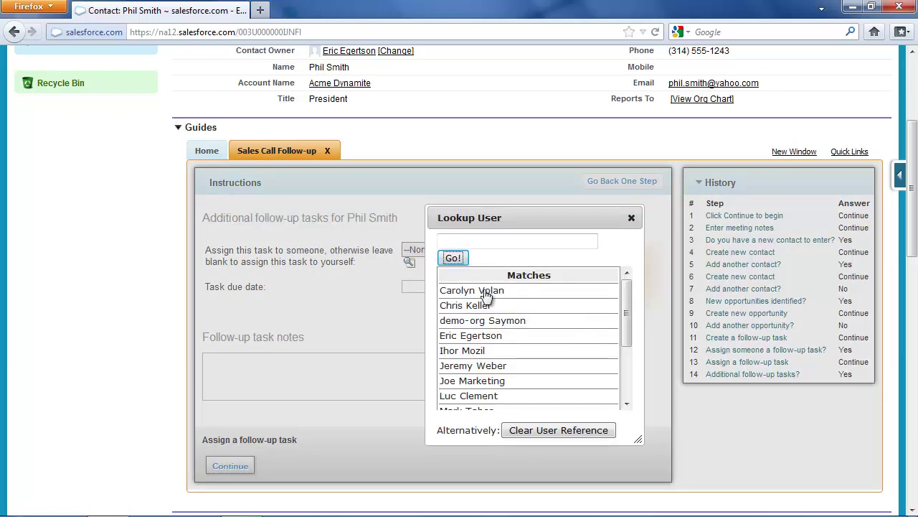
click(493, 396)
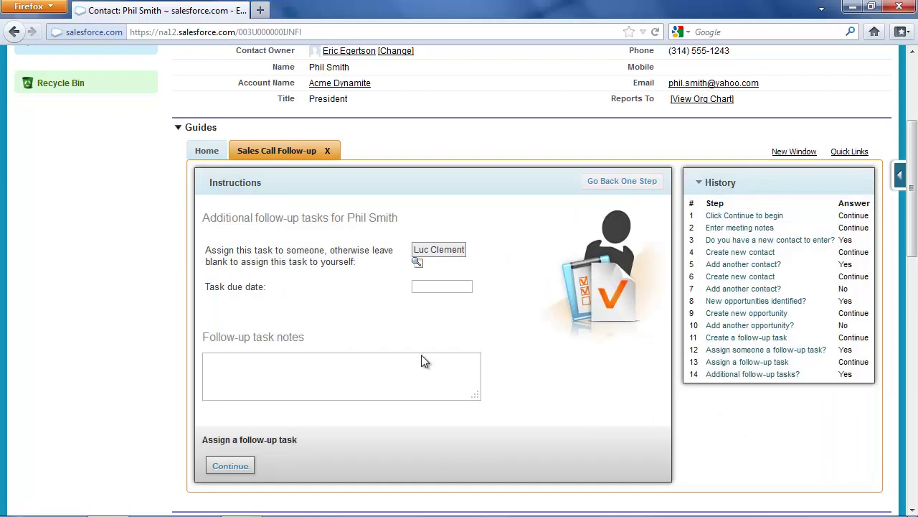
click(421, 288)
click(450, 416)
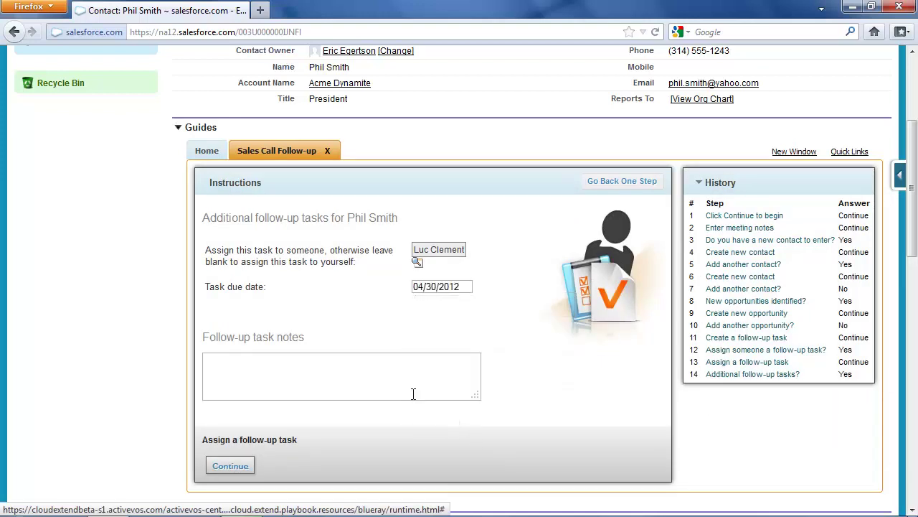
click(367, 381)
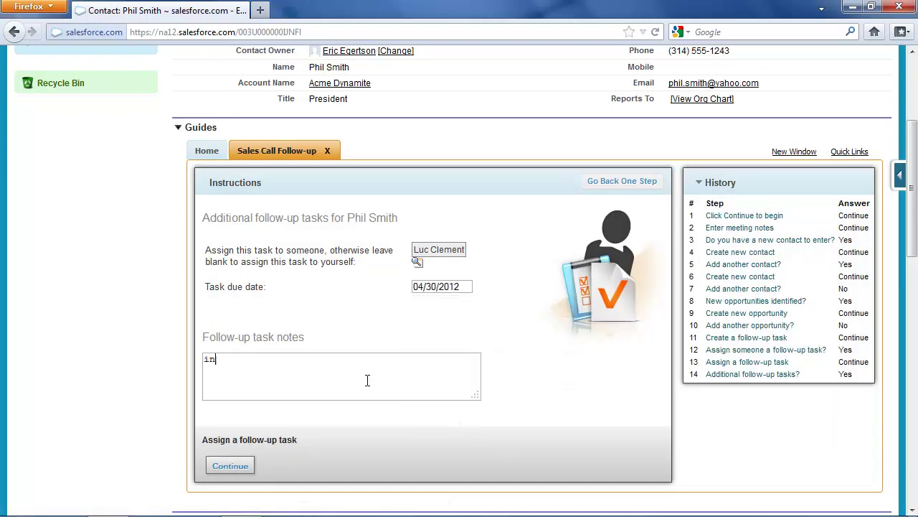
text(initial discussion and planning fo)
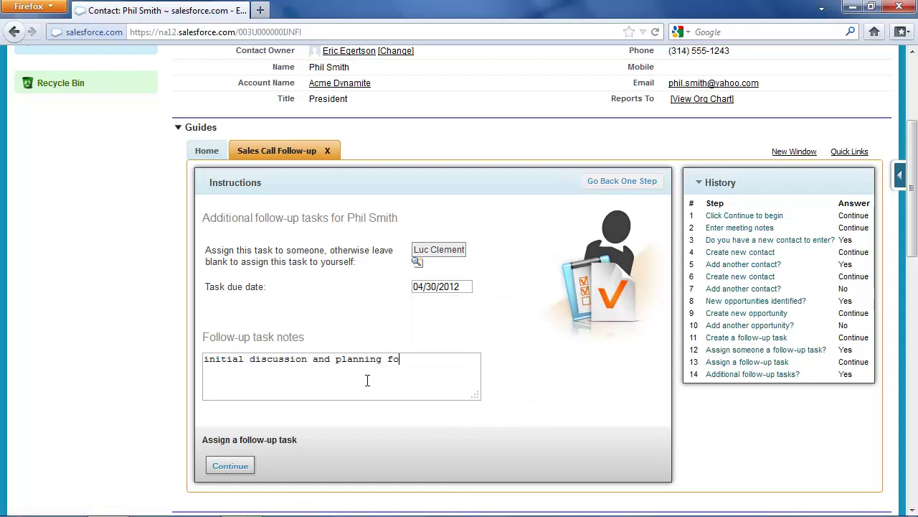
text(r quick start consulting)
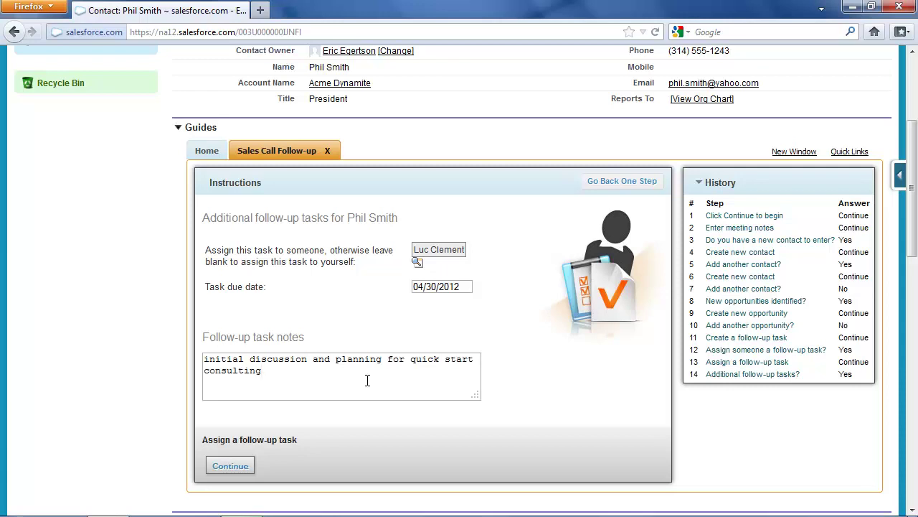
click(231, 465)
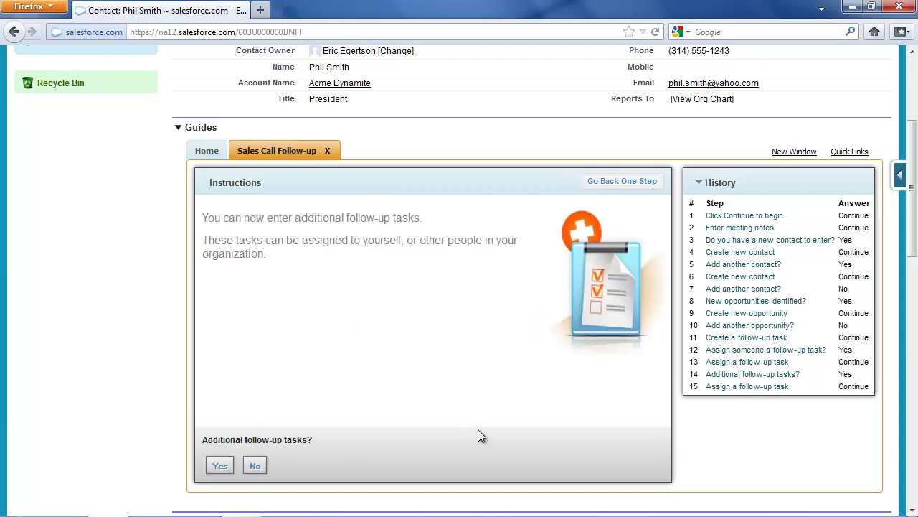
- Decline additional follow-up tasks so the wizard reaches its Done page
click(254, 465)
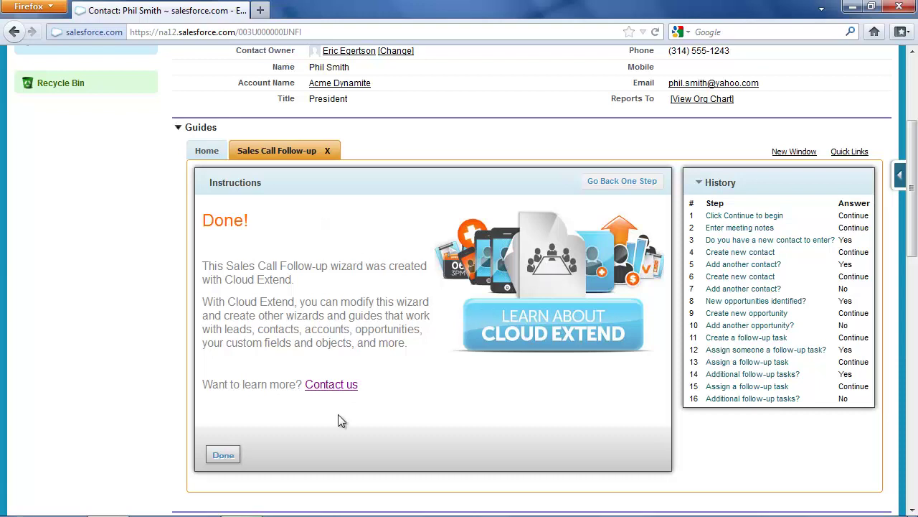
- Close the guide, collapse Guides, and review the open activities and full activity history
click(224, 457)
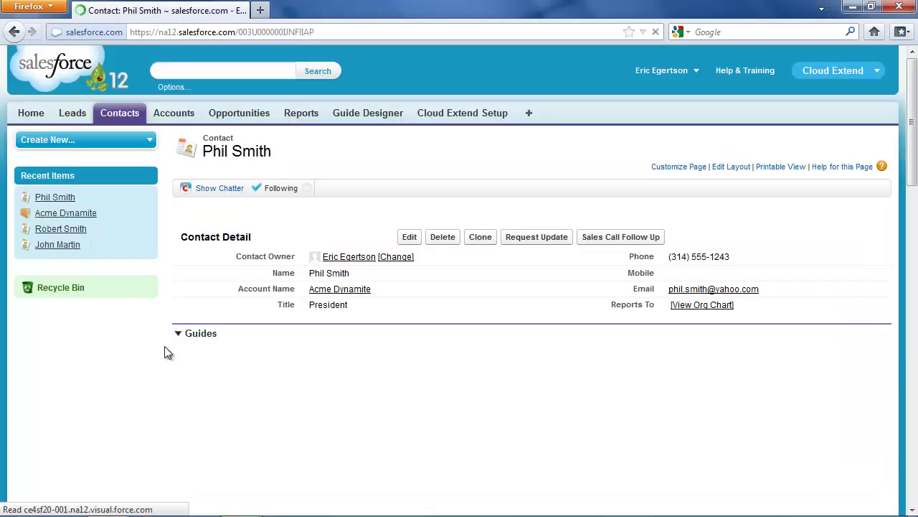
click(178, 333)
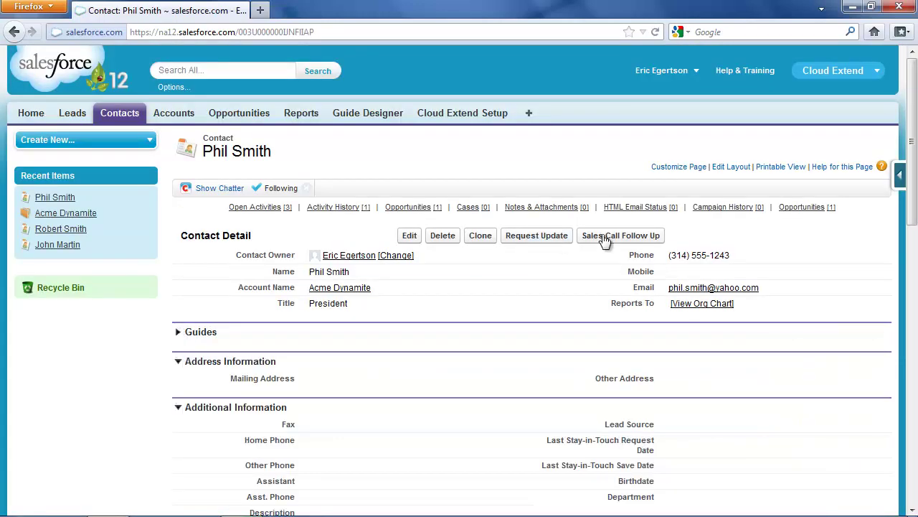
drag(913, 191, 905, 342)
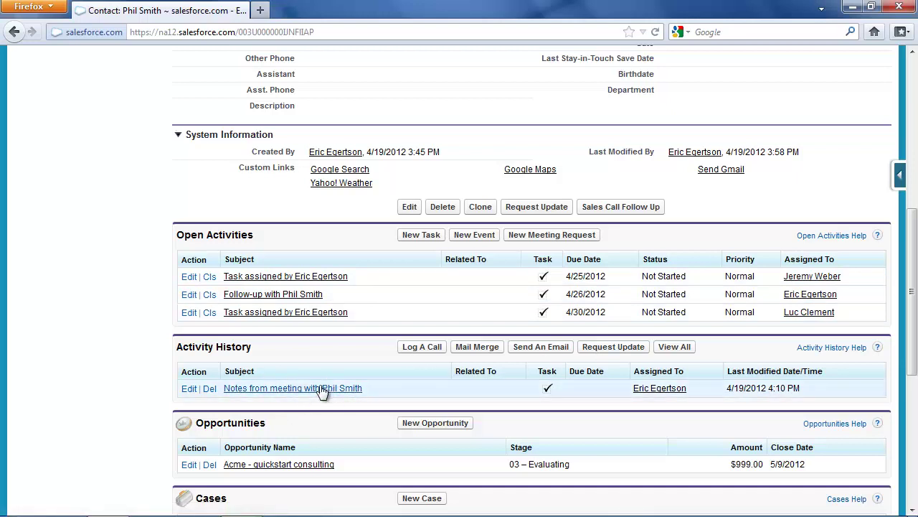
click(675, 346)
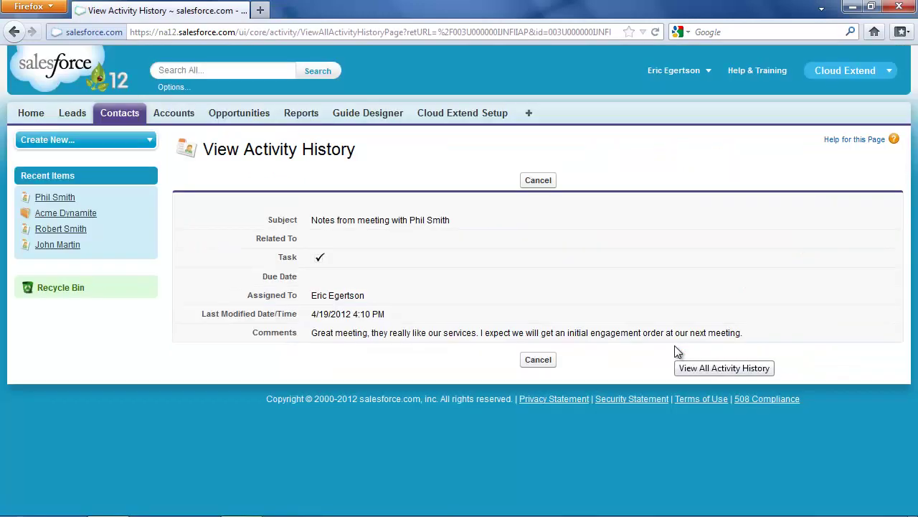
click(537, 183)
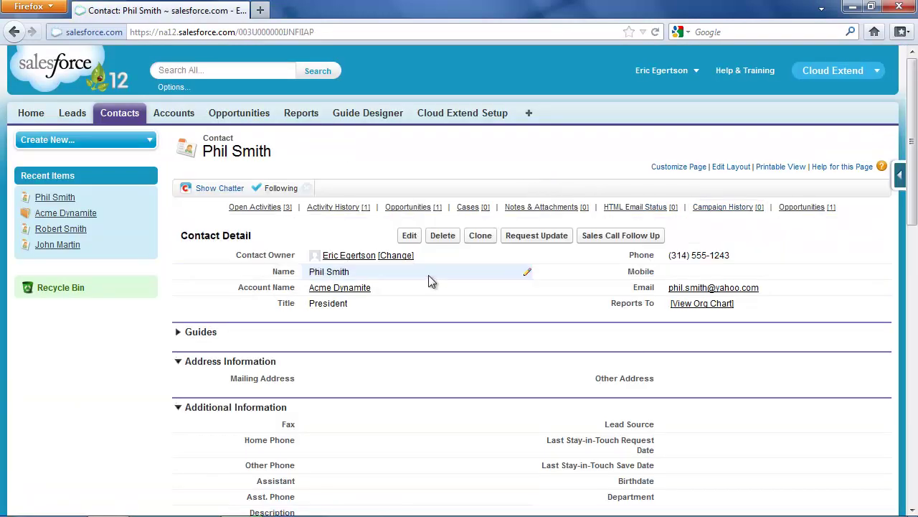
- Open the Acme Dynamite account and review its 3 contacts, 3 open tasks, meeting notes and quickstart consulting opportunity
click(347, 291)
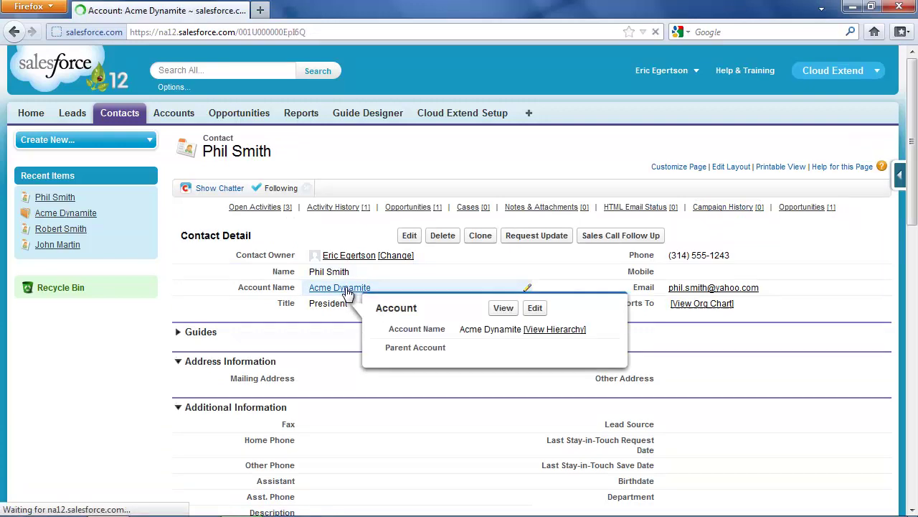
scroll(913, 233, down, 2)
scroll(914, 233, down, 7)
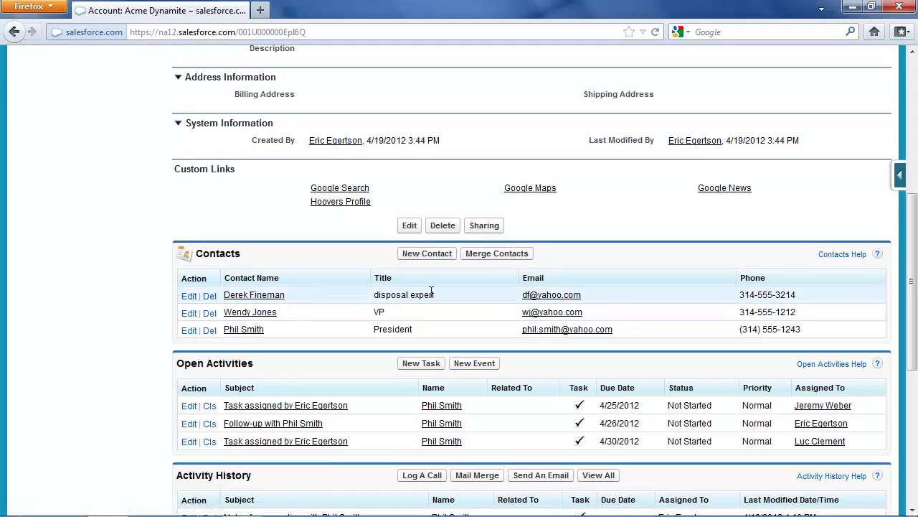
scroll(907, 280, down, 5)
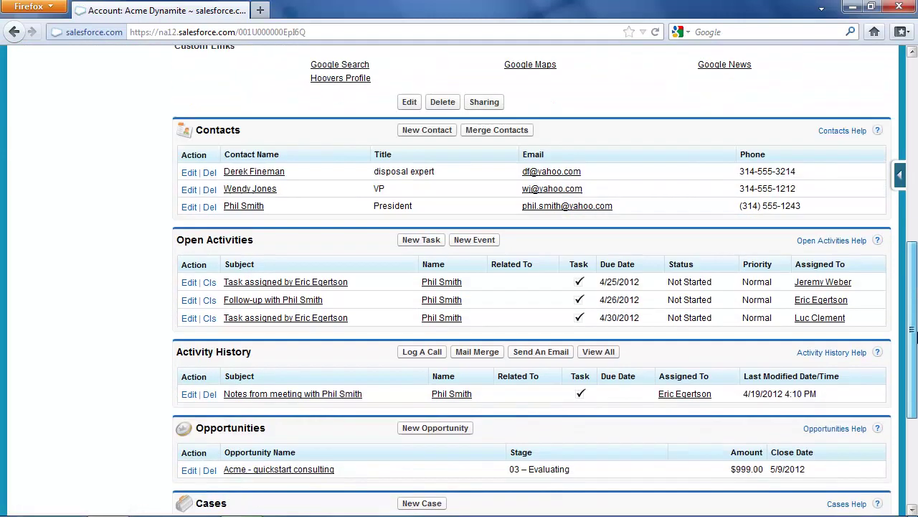